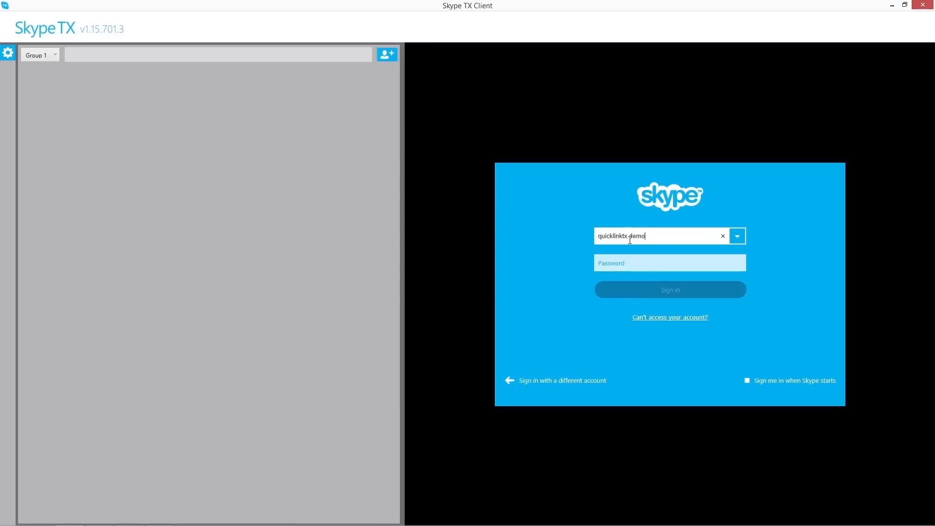
Step: Enter the account password and sign in to the Skype TX Client
key("Tab")
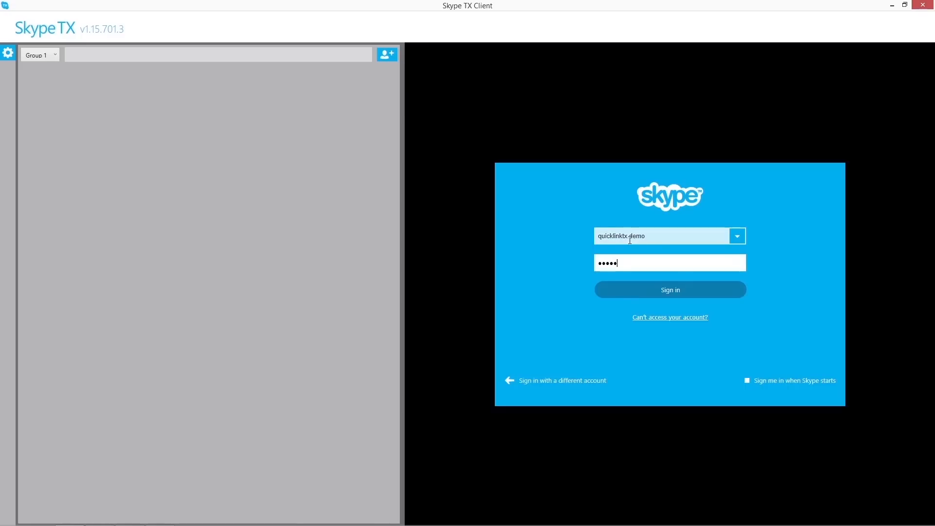
key("Return")
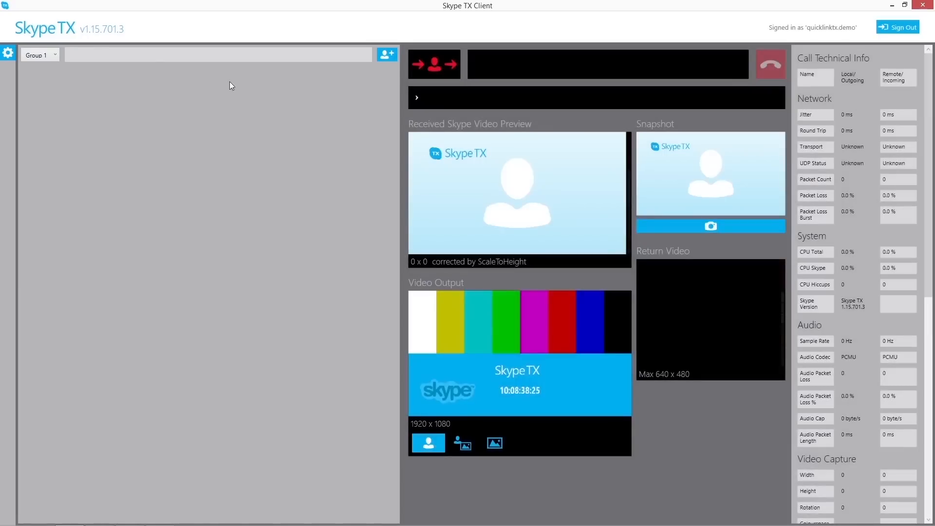
Step: Set the audio input device to Line In (Blackmagic Audio) and the preview device to Quicklink Audio (VB-Audio Virtual Cable), and apply the settings
left_click(5, 57)
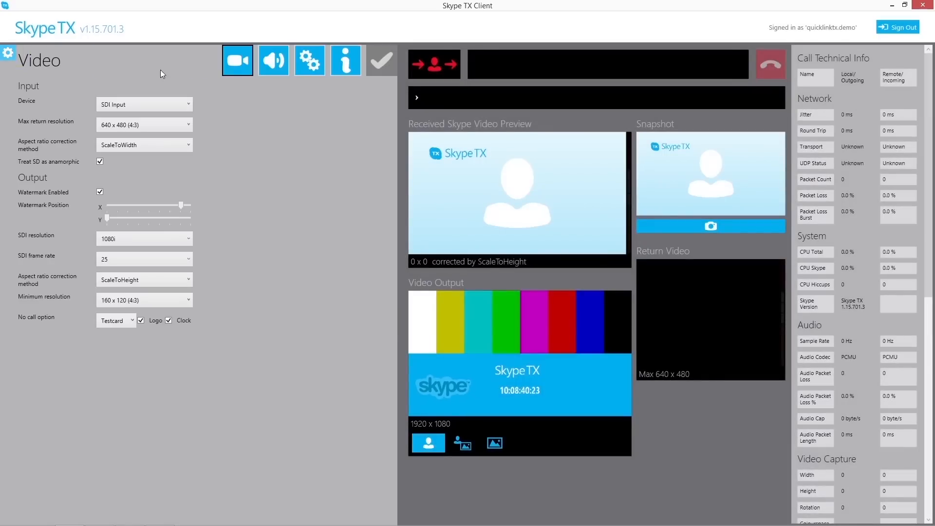
left_click(278, 63)
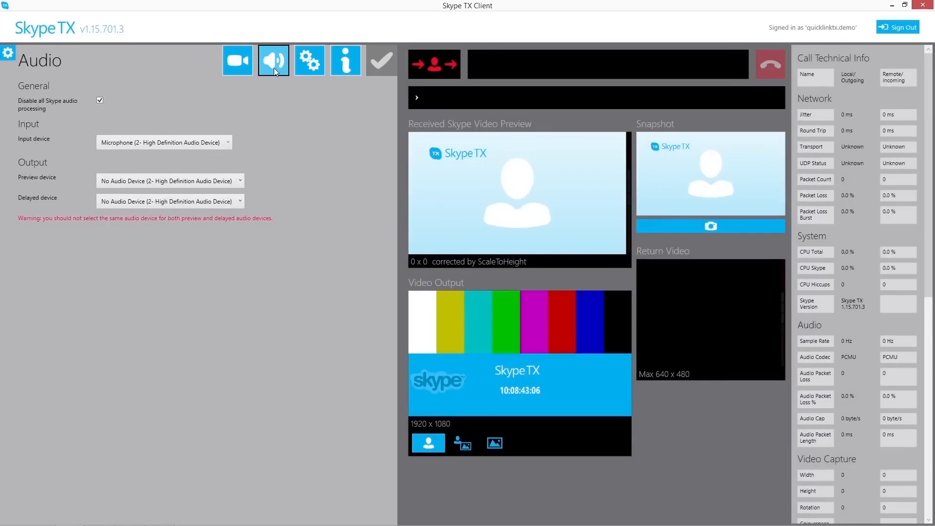
left_click(183, 145)
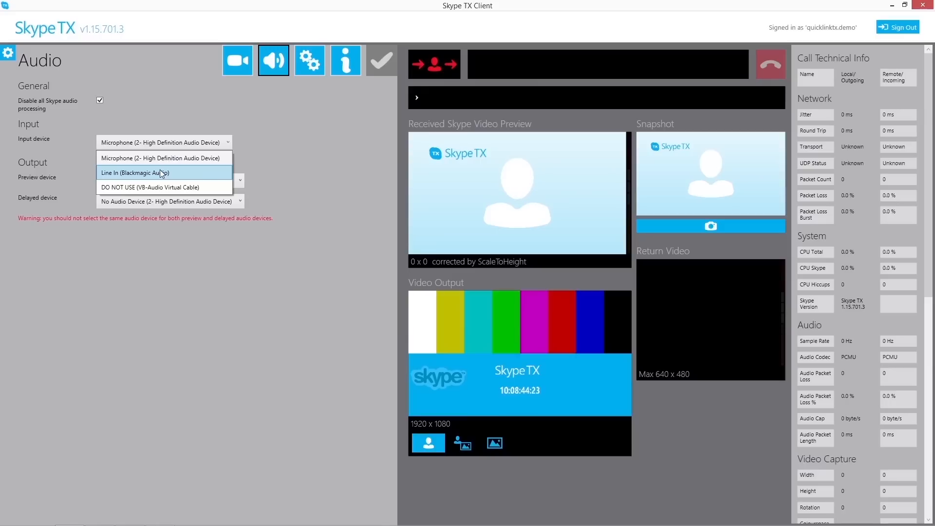
left_click(194, 180)
left_click(195, 180)
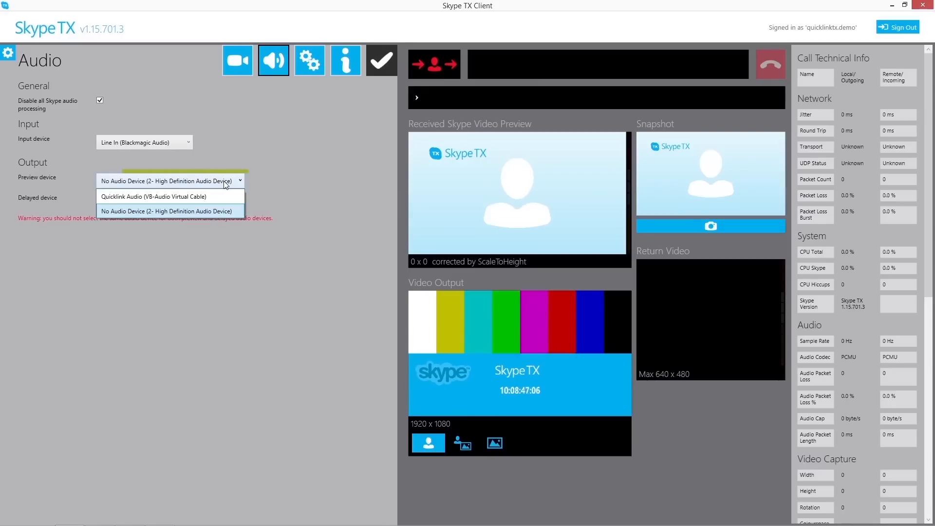
left_click(234, 196)
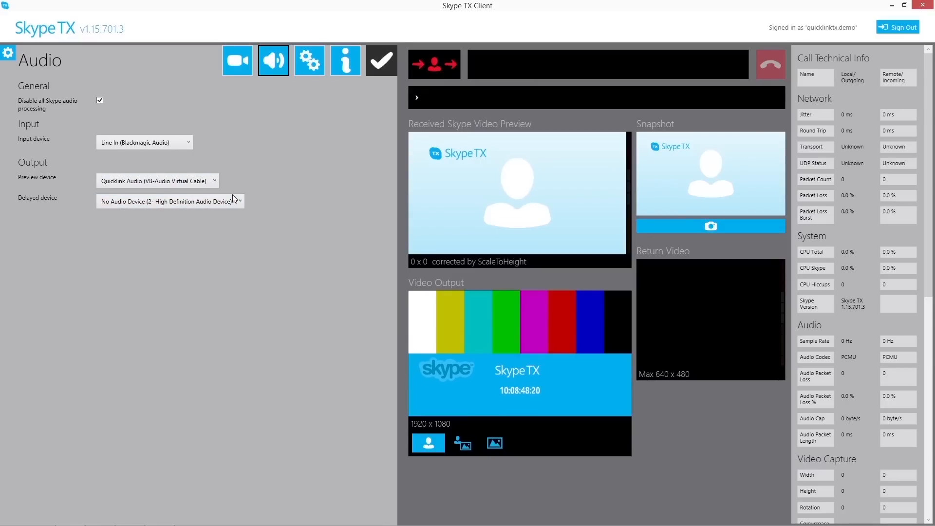
left_click(386, 61)
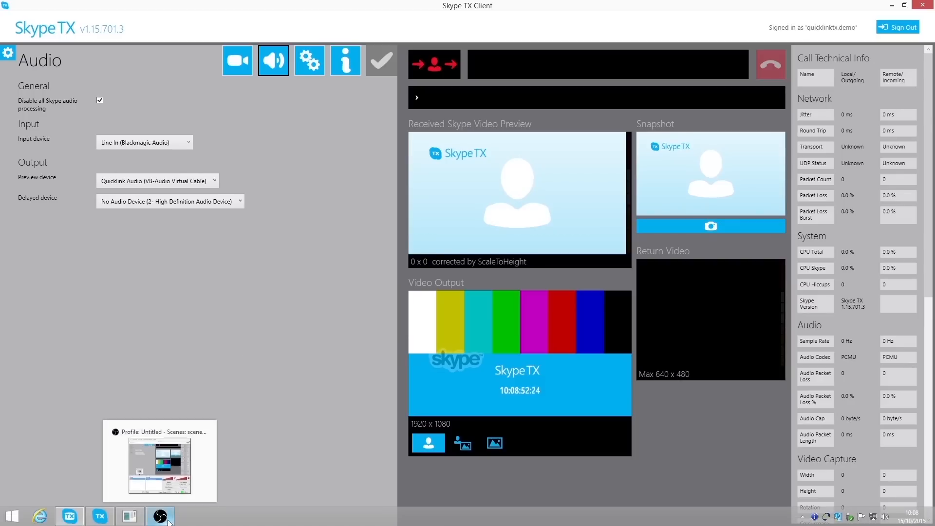
Step: In the Quicklink Audio & Video Input tool, select SDI as video input and Embedded as audio input, and dismiss its window
left_click(141, 520)
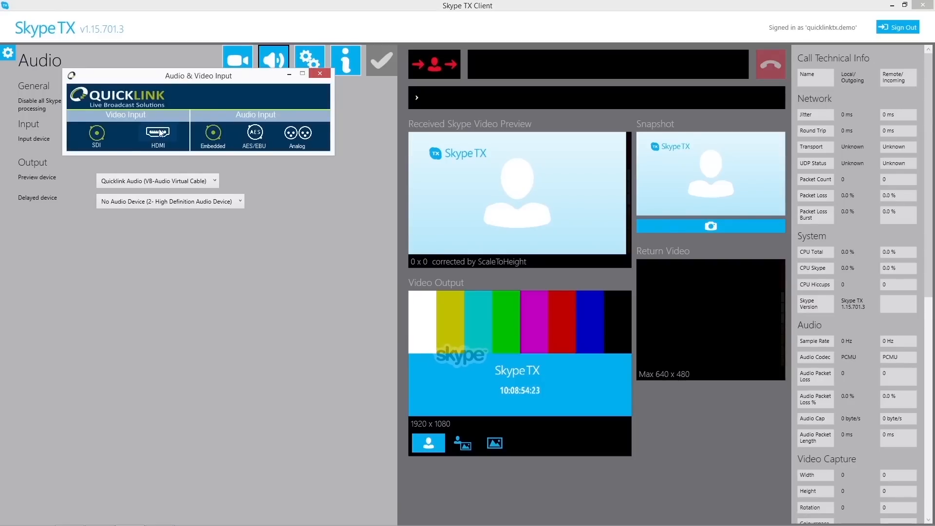
left_click(96, 132)
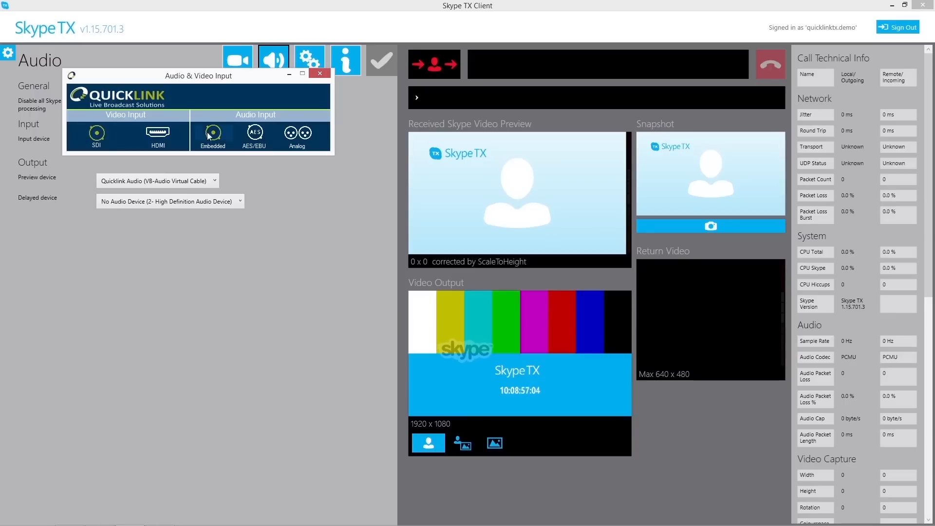
left_click(255, 133)
left_click(297, 135)
left_click(215, 138)
left_click(296, 2)
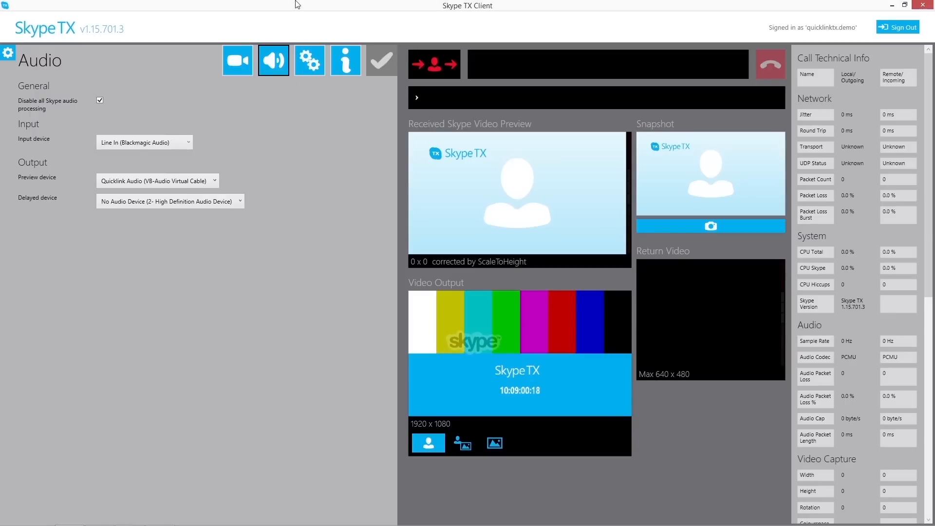
Step: Choose the maximum return resolution in the client's video input settings
left_click(246, 57)
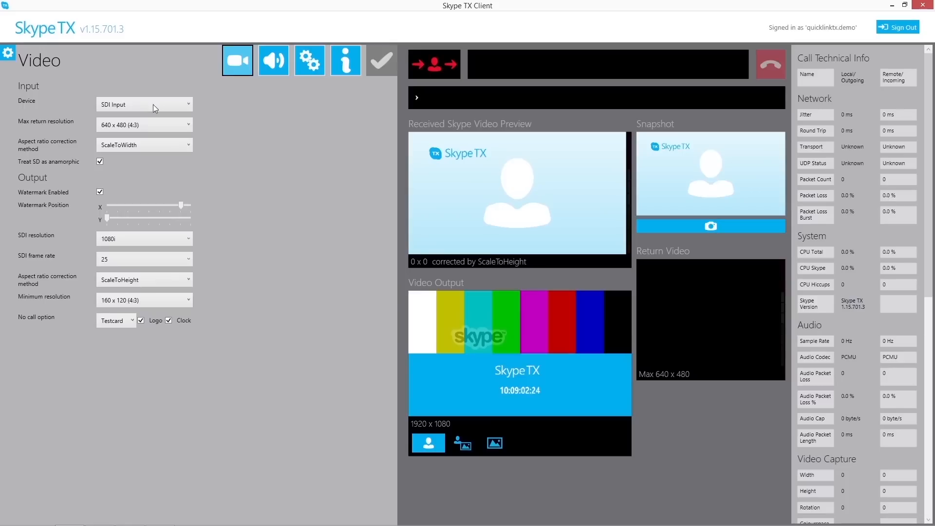
left_click(180, 124)
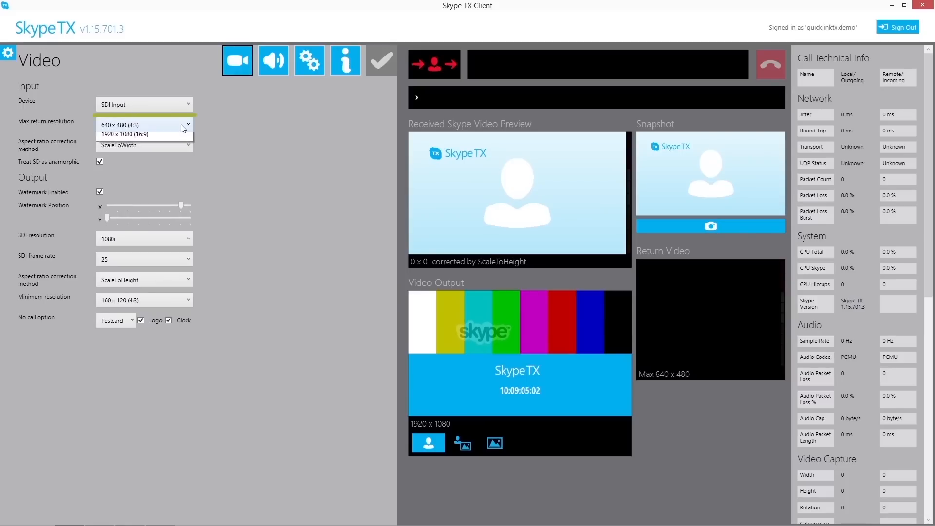
left_click(144, 227)
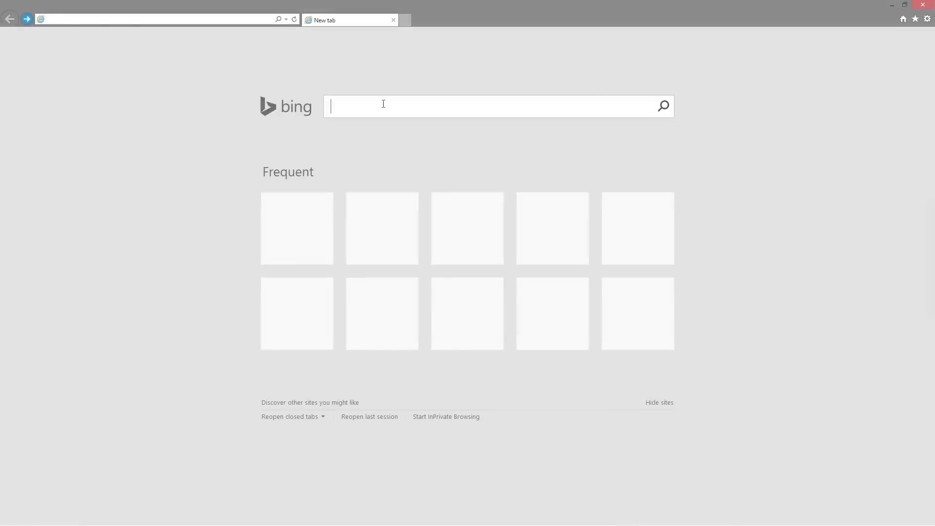
Step: Search the web for "skype tx controller" and open Microsoft's Skype TX Controller Application download page
type("skype tx controlle")
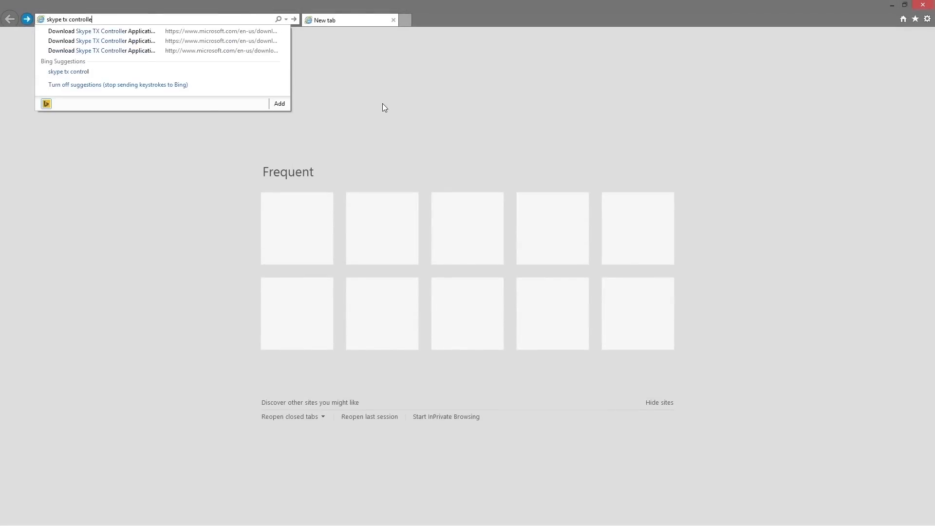
type("r")
key("Return")
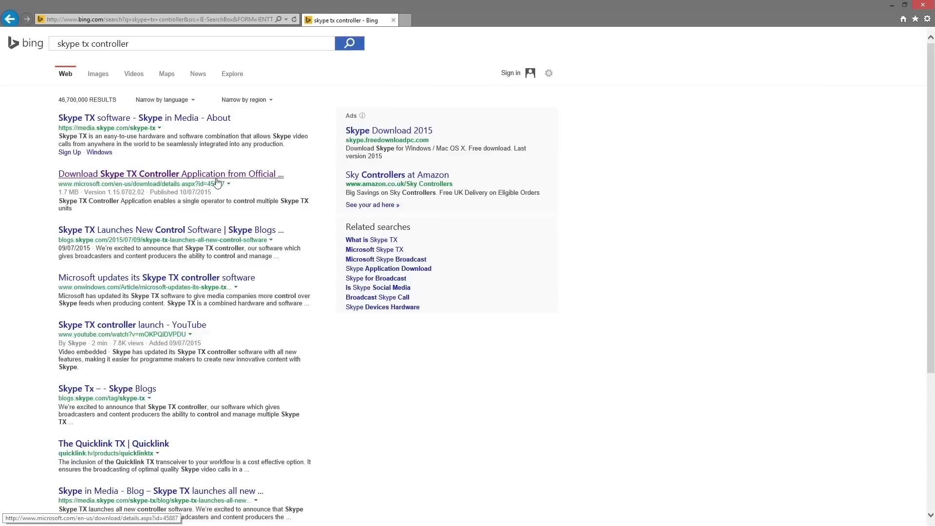
left_click(218, 182)
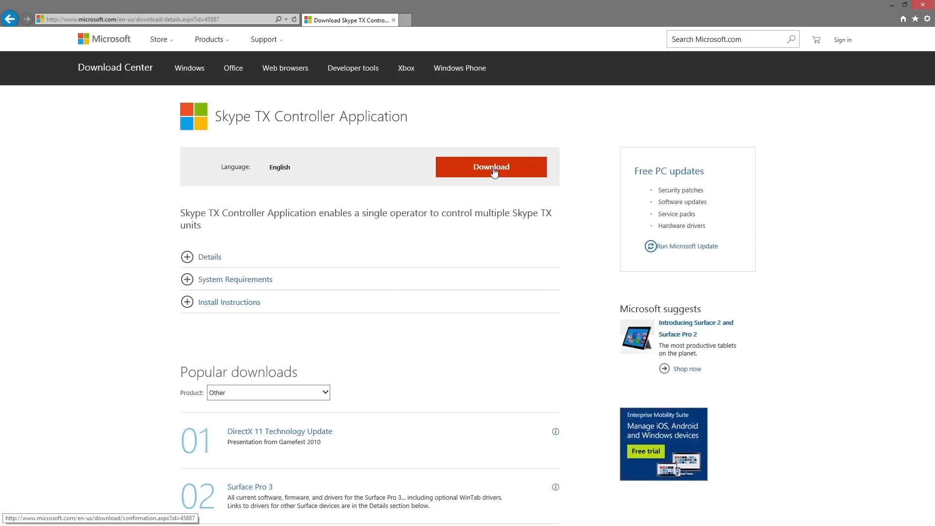
Step: Download SkypeTX.msi from the Skype TX Controller Application page
left_click(493, 171)
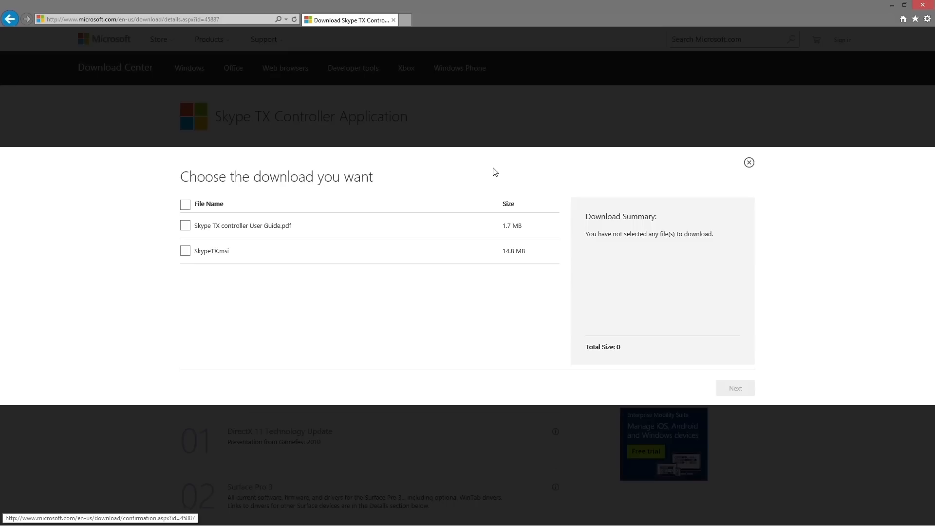
left_click(185, 252)
left_click(724, 389)
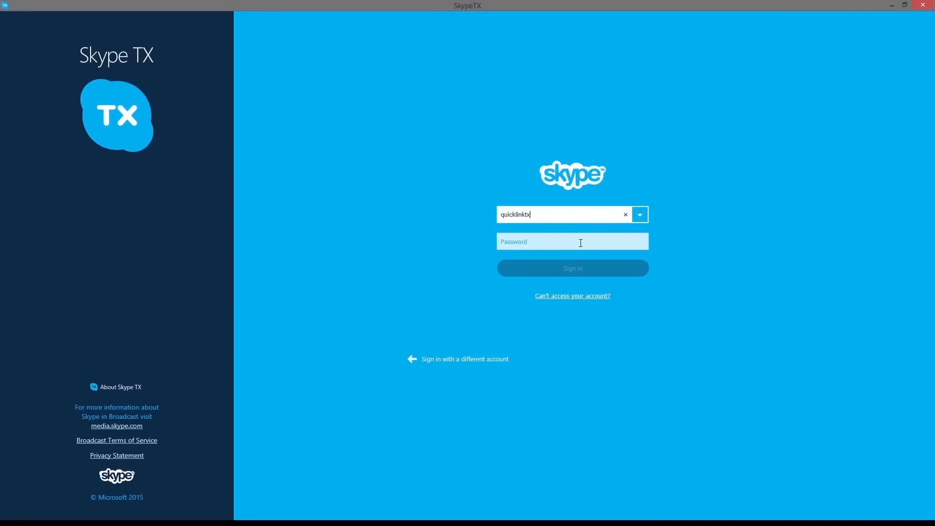
Step: Enter the account password and sign in to the Skype TX controller
left_click(581, 243)
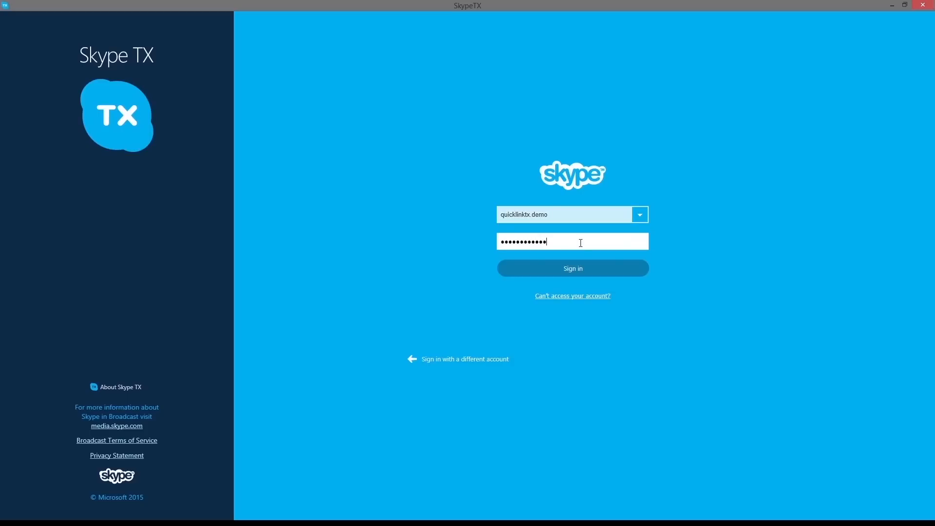
key("Return")
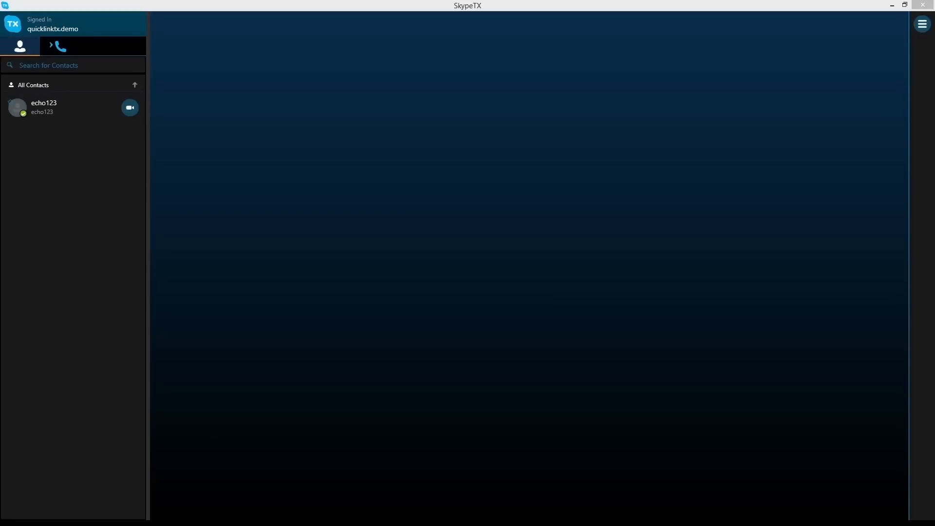
Step: Add the Skype TX units QTX-03905101 and QTX-41014114 to the controller by hostname
left_click(927, 29)
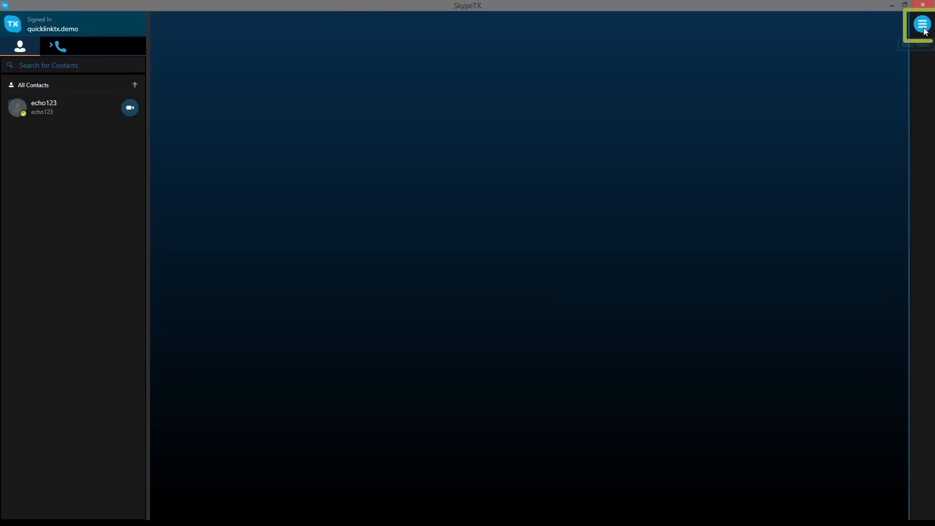
left_click(868, 163)
type("QTX-03905101")
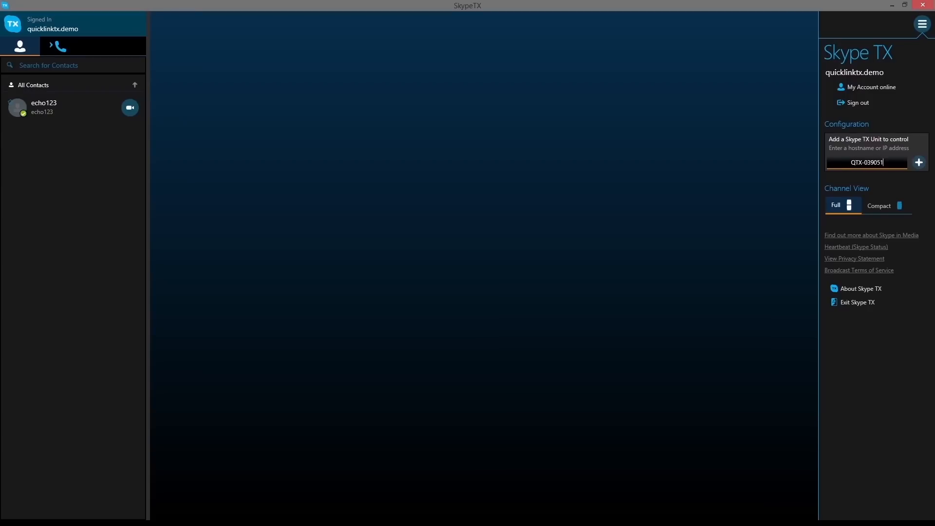
left_click(919, 164)
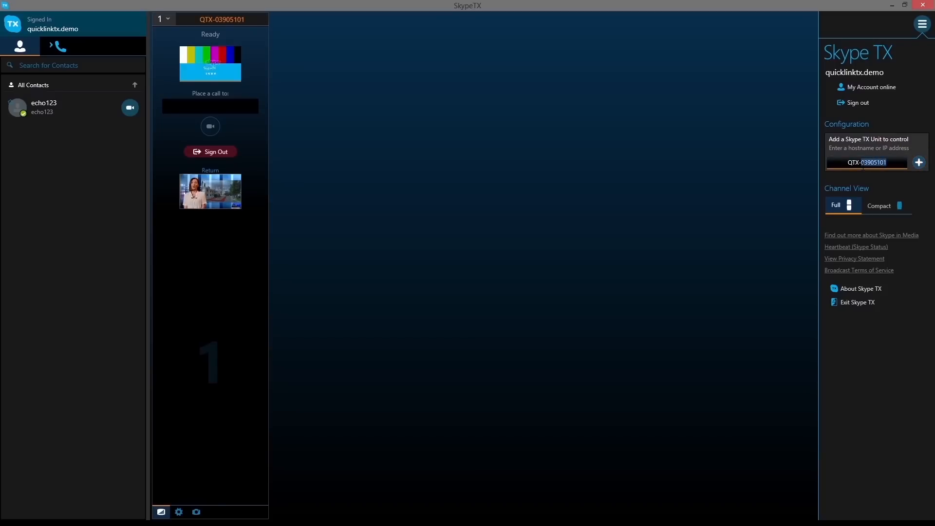
type("410")
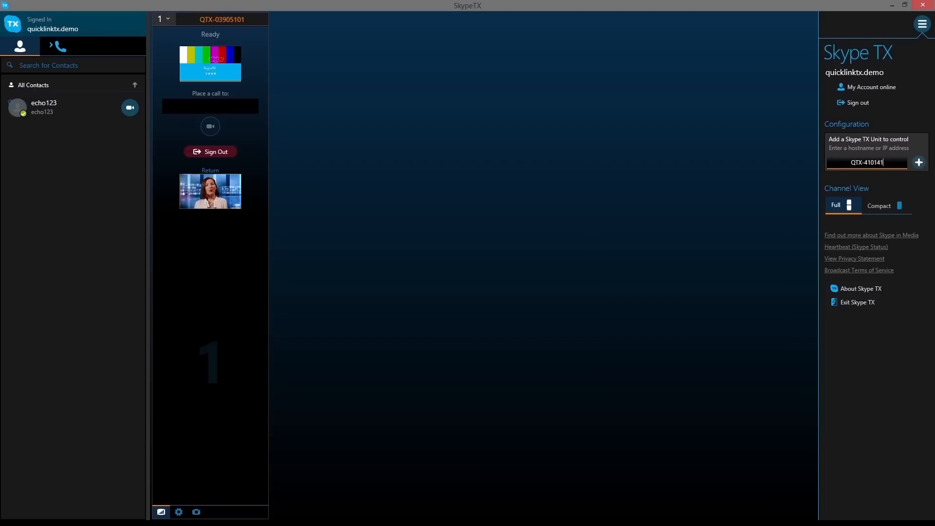
left_click(922, 166)
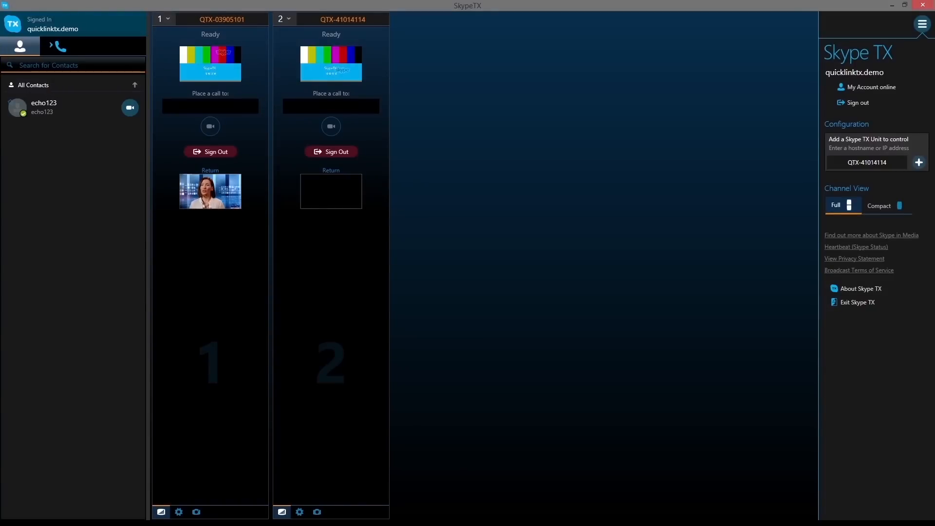
Step: Search Skype for quicklinktx.user1 and send a contact request with the default message
type("quicklinktx.user1")
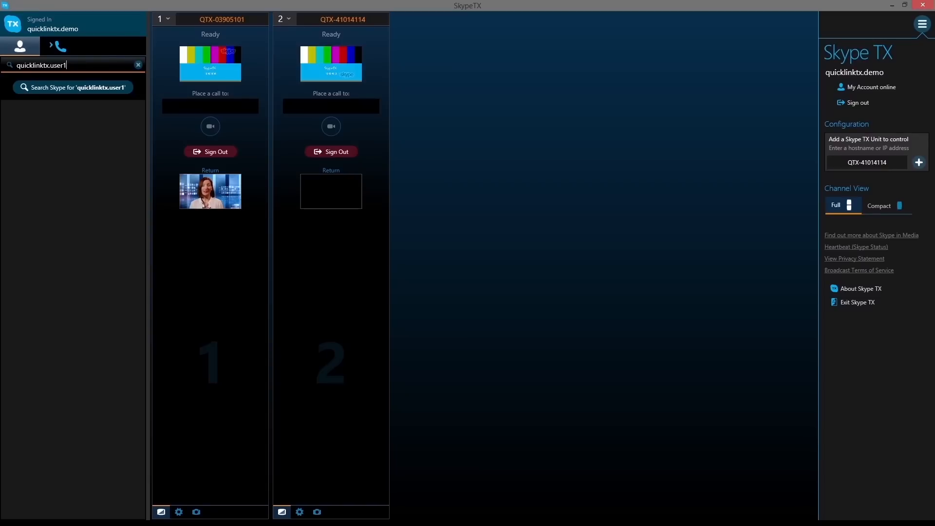
left_click(70, 87)
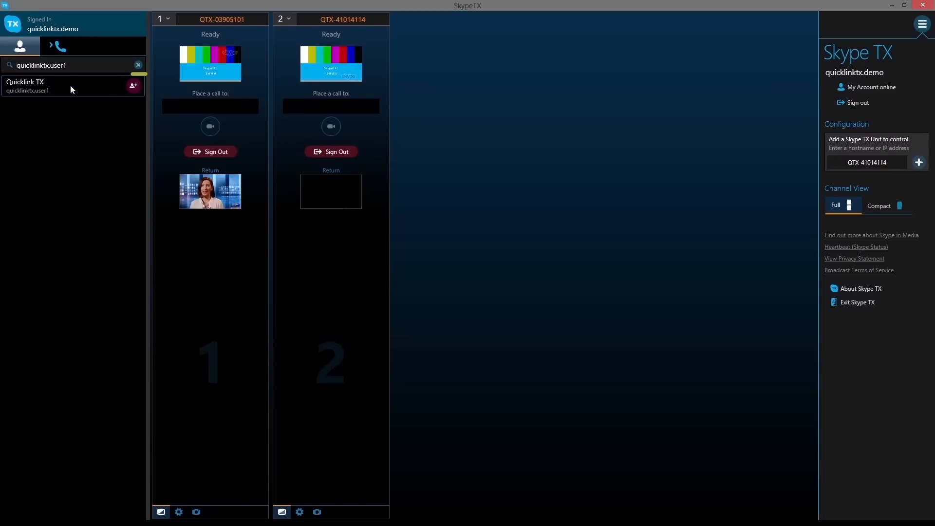
left_click(132, 86)
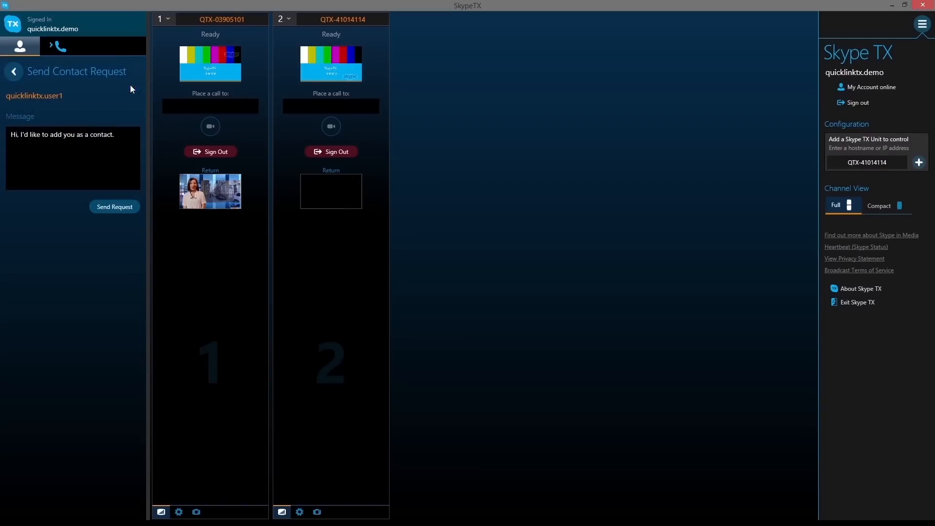
left_click(116, 208)
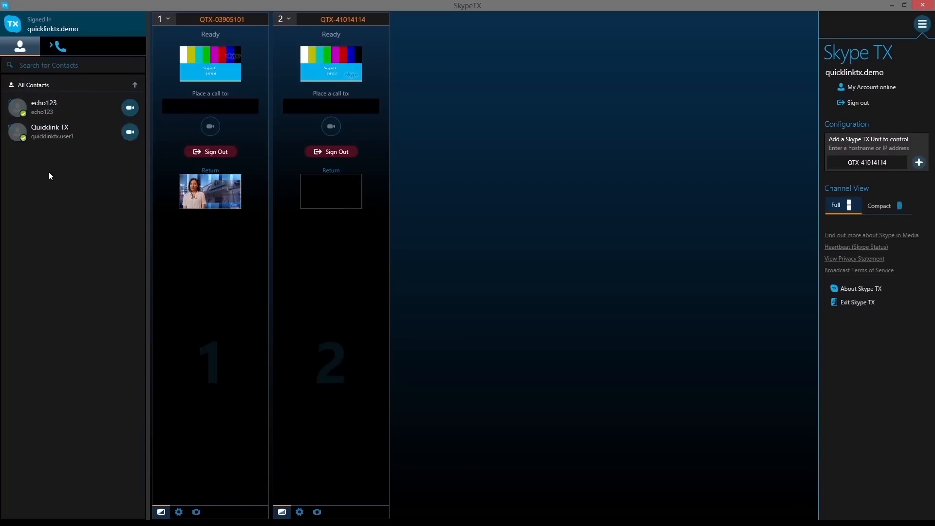
Step: Call the Quicklink TX contact through unit QTX-03905101, and answer its incoming call on the same unit
left_click(131, 132)
left_click(71, 110)
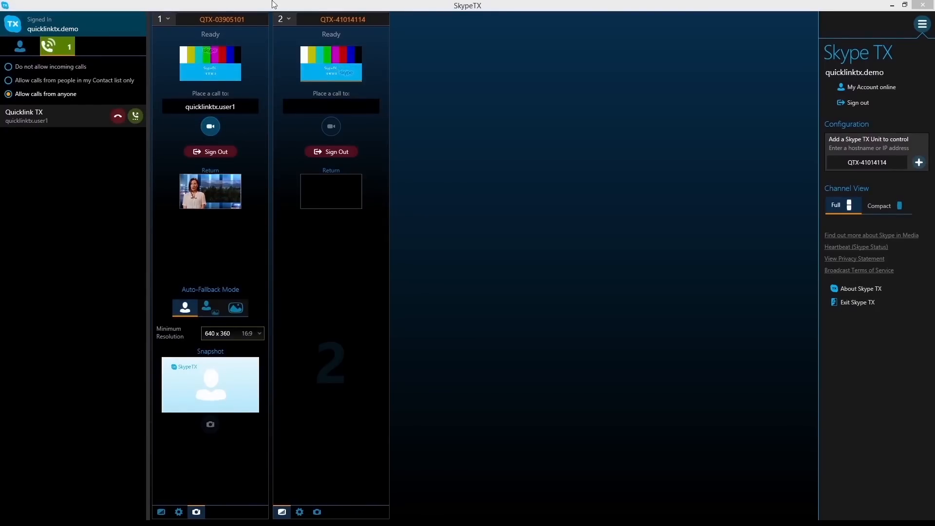
left_click(135, 117)
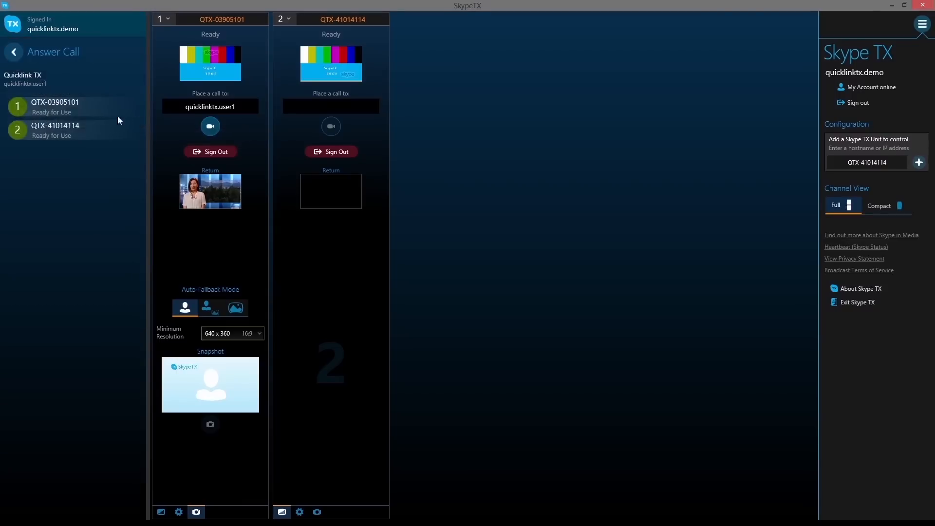
left_click(58, 105)
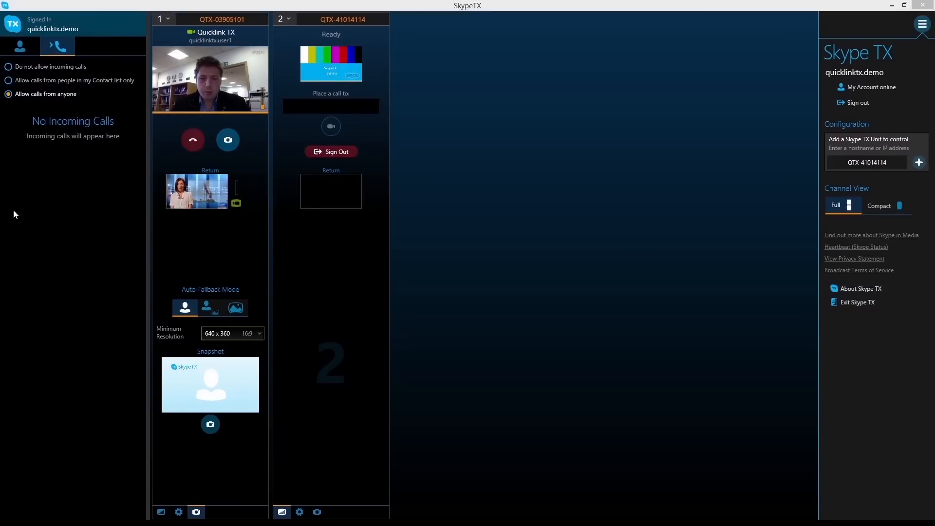
Step: Open the settings of unit QTX-03905101 and review the Skype logo position and other video output options
left_click(179, 512)
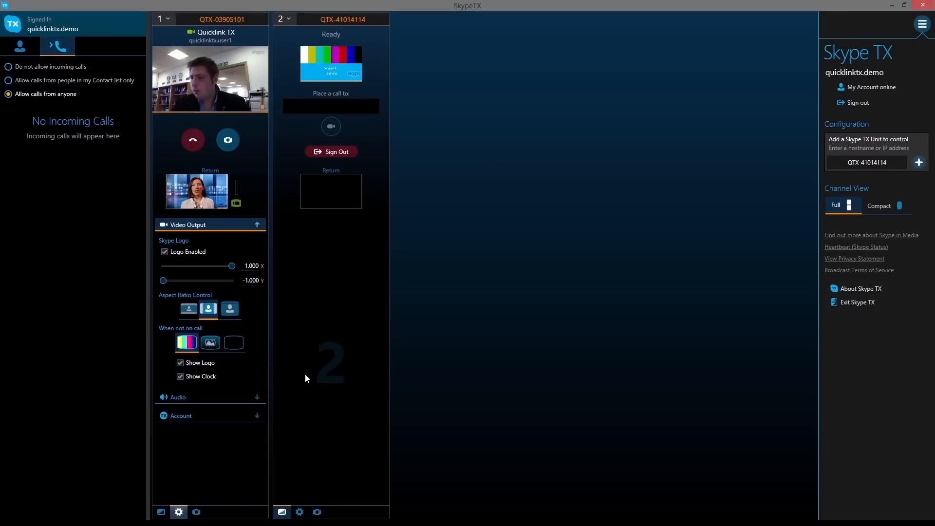
left_click_drag(232, 266, 260, 280)
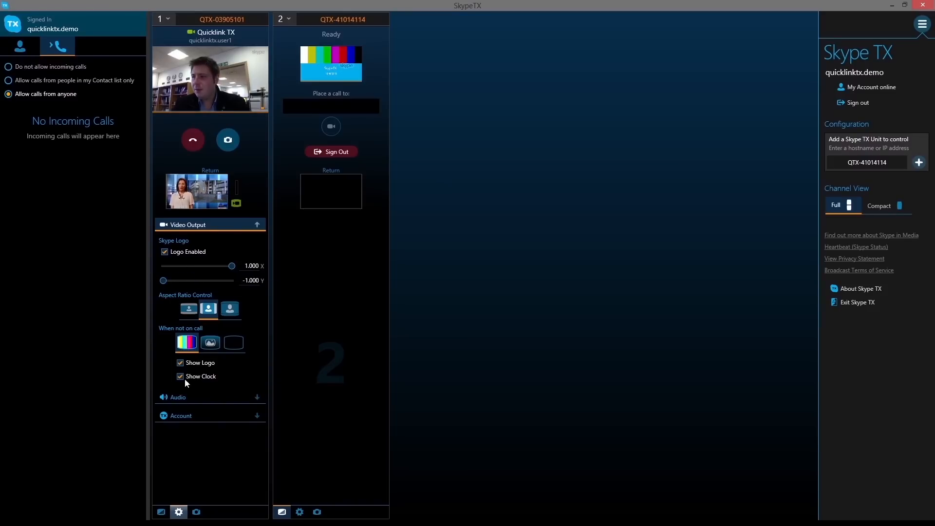
Step: Take a snapshot of the remote caller on unit QTX-03905101 and set its auto-fallback minimum resolution to 320 x 240 (4:3)
left_click(161, 511)
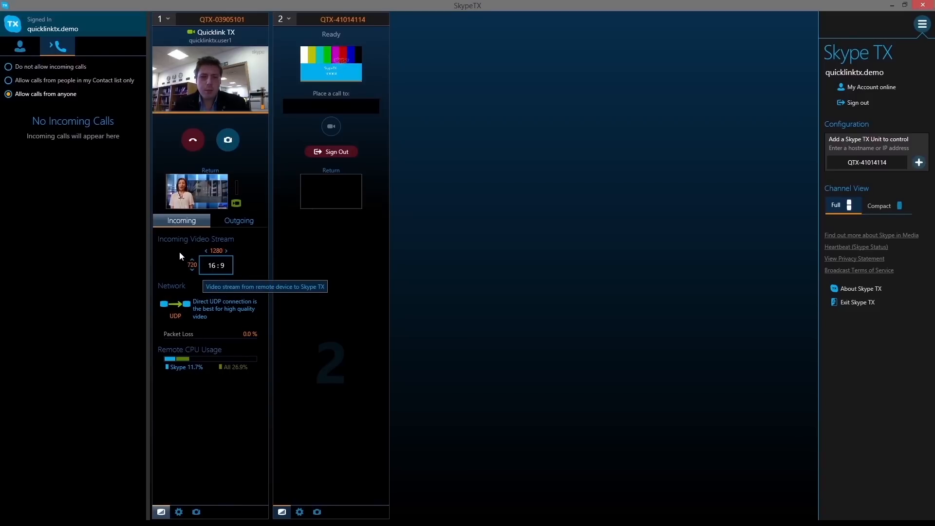
left_click(197, 512)
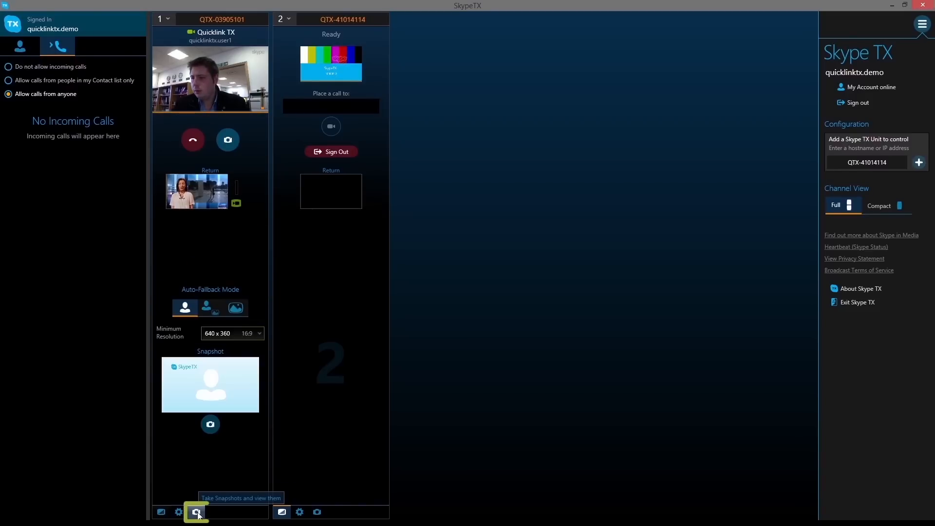
left_click(211, 424)
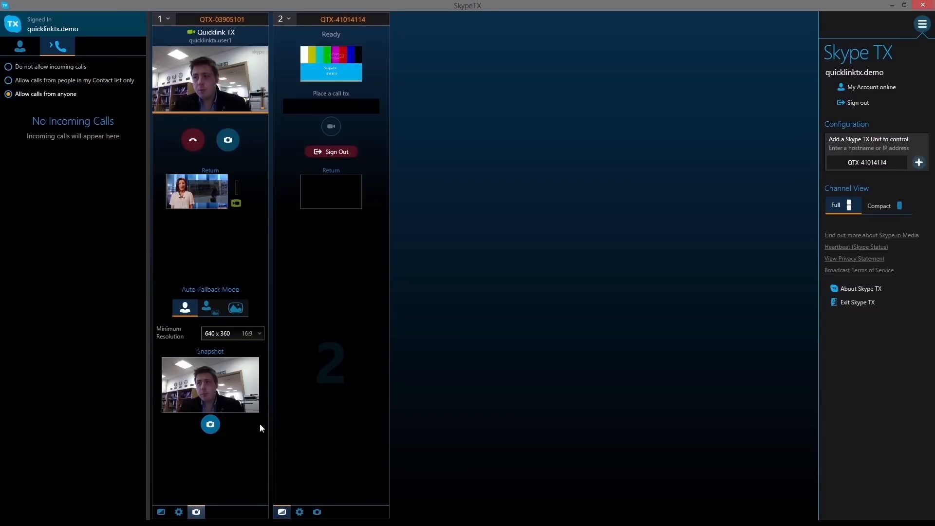
left_click(253, 333)
left_click(229, 366)
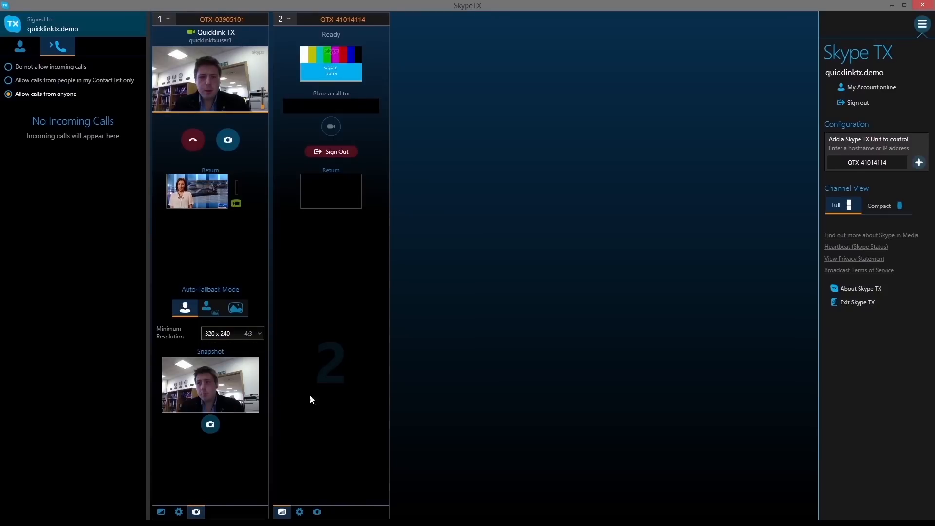
Step: Review the incoming and outgoing video stream, network and CPU details of the call on unit QTX-03905101
left_click(161, 512)
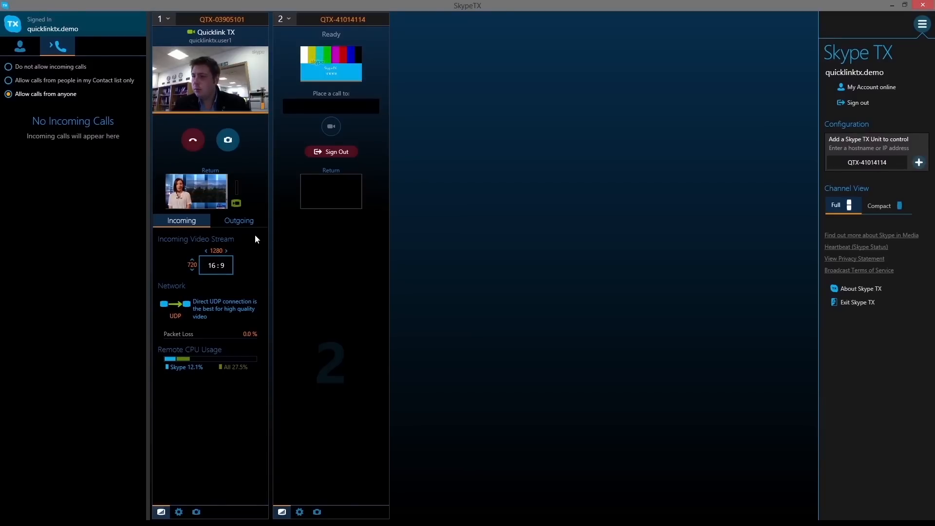
left_click(230, 219)
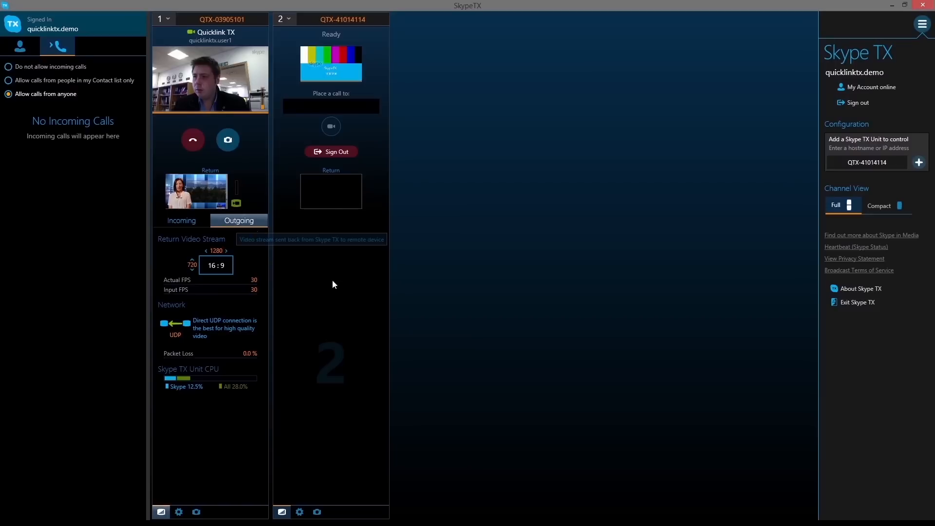